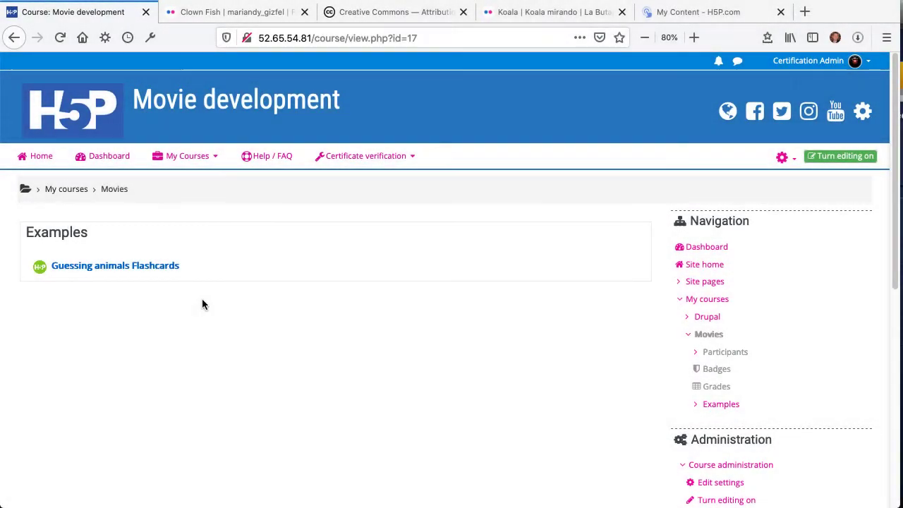
Open the Guessing animals Flashcards activity and view its koala and fish cards
{"action": "left_click", "coordinate": [158, 269]}
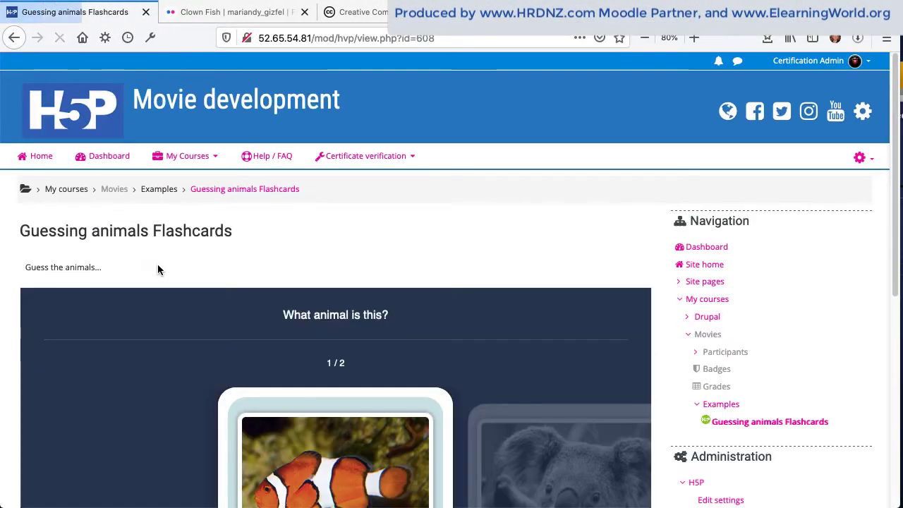
{"action": "scroll", "coordinate": [170, 400], "scroll_direction": "down", "scroll_amount": 5}
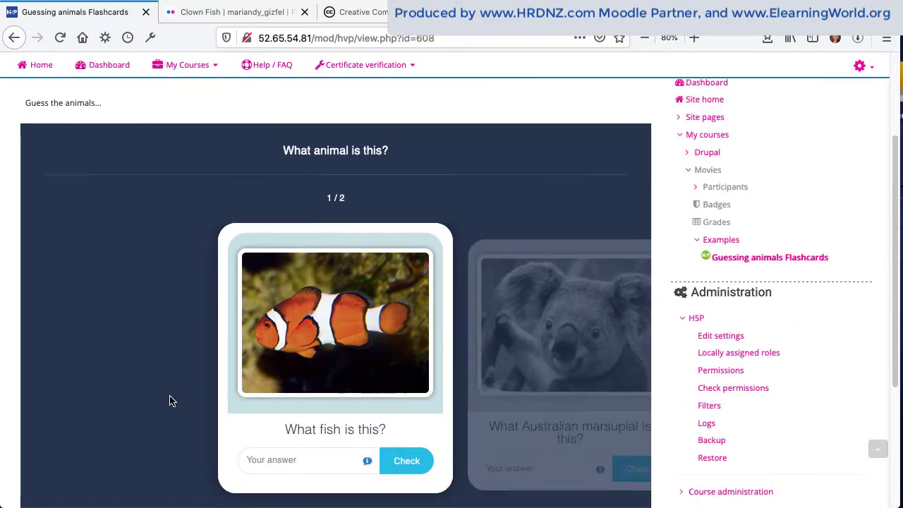
{"action": "left_click", "coordinate": [573, 328]}
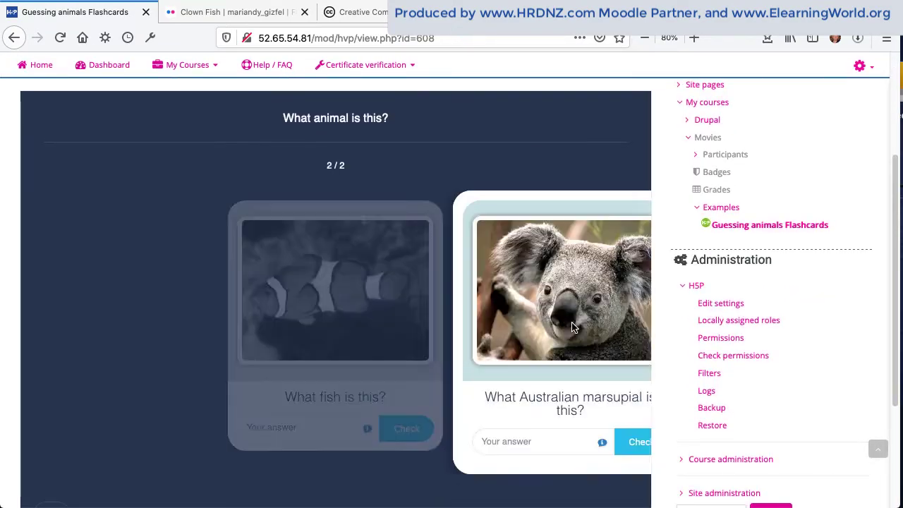
{"action": "left_click", "coordinate": [148, 319]}
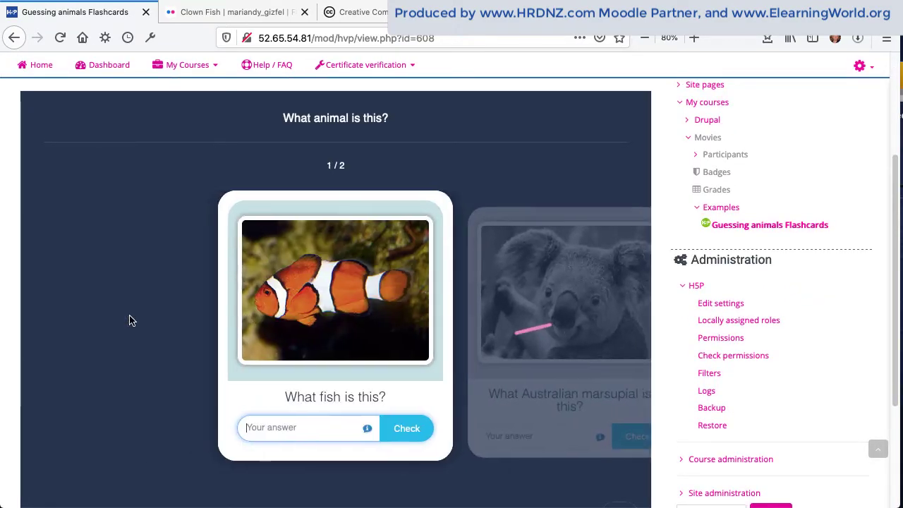
Open the flashcards activity's settings for editing and expand the text overrides and translations
{"action": "left_click", "coordinate": [723, 305]}
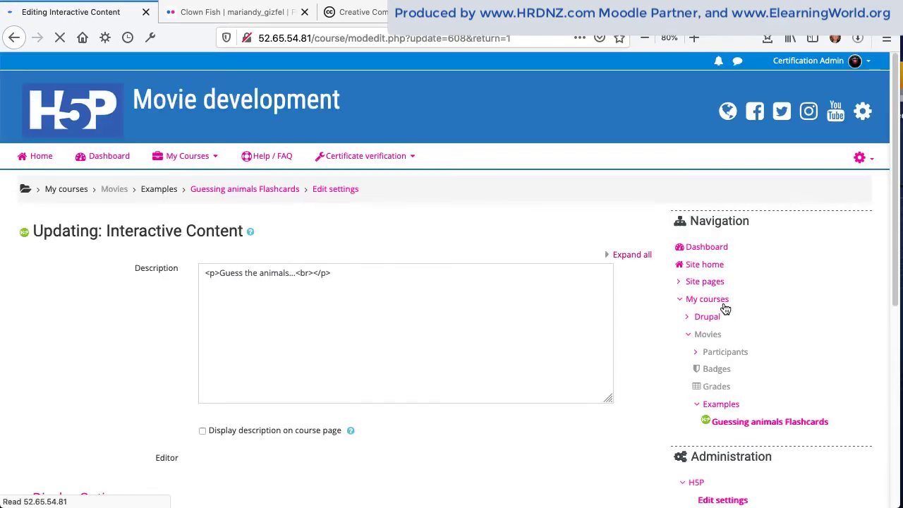
{"action": "scroll", "coordinate": [127, 326], "scroll_direction": "down", "scroll_amount": 6}
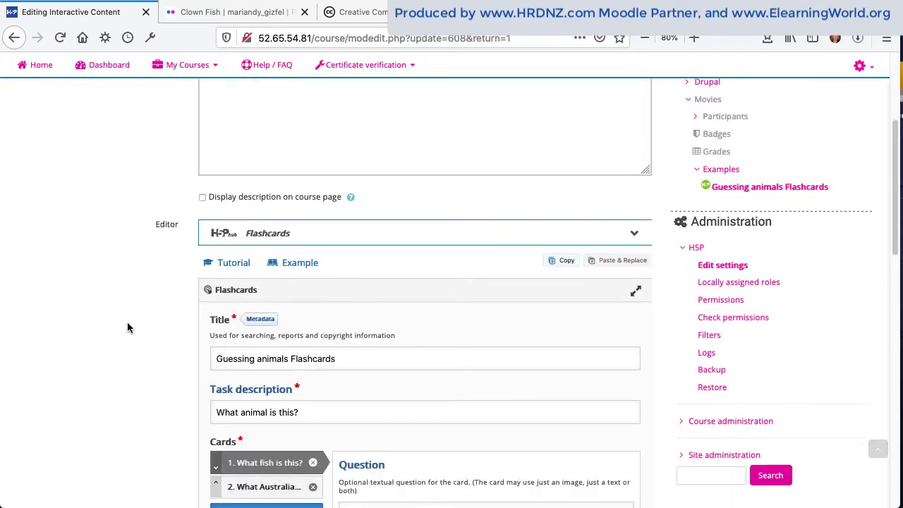
{"action": "scroll", "coordinate": [127, 325], "scroll_direction": "down", "scroll_amount": 6}
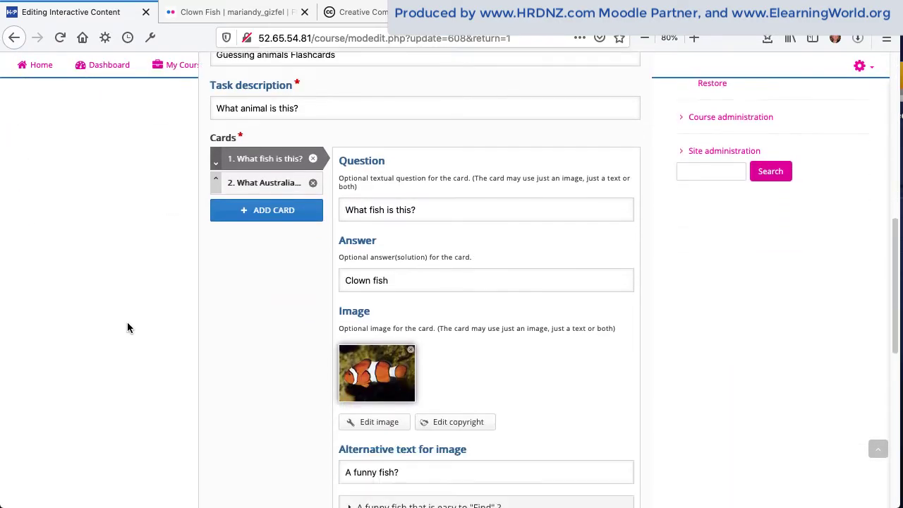
{"action": "scroll", "coordinate": [127, 326], "scroll_direction": "down", "scroll_amount": 1}
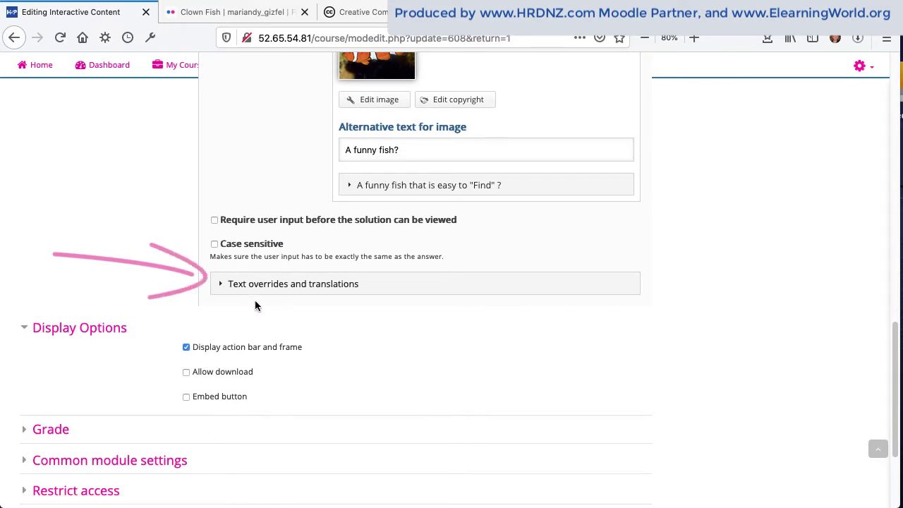
{"action": "left_click", "coordinate": [221, 284]}
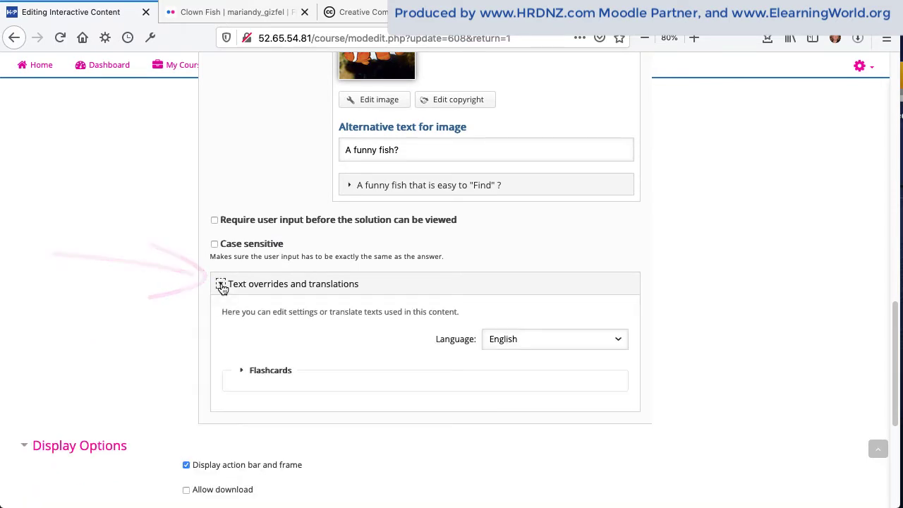
{"action": "scroll", "coordinate": [567, 389], "scroll_direction": "down", "scroll_amount": 2}
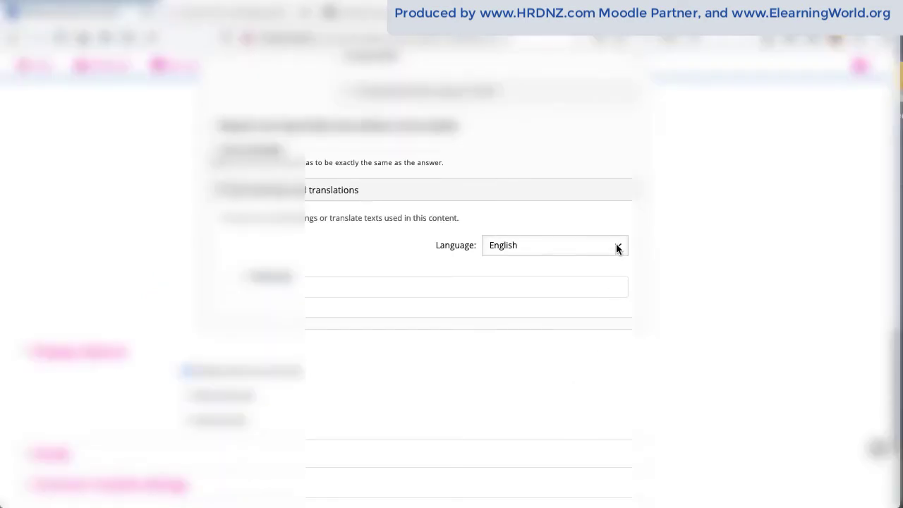
{"action": "left_click", "coordinate": [616, 247]}
{"action": "left_click", "coordinate": [616, 247]}
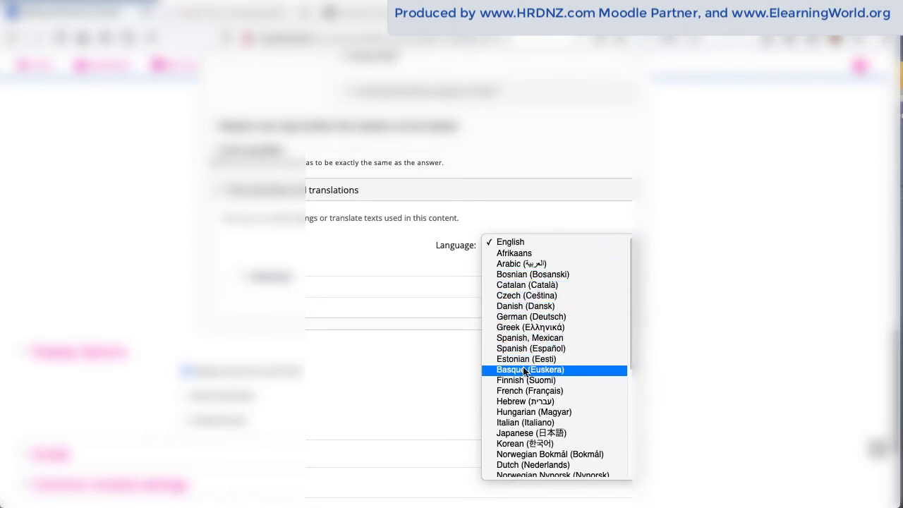
{"action": "left_click", "coordinate": [523, 391]}
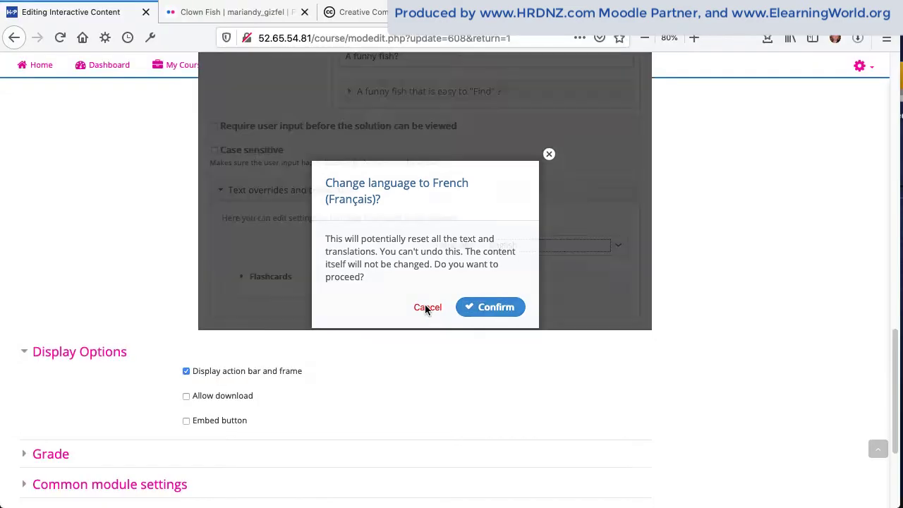
{"action": "left_click", "coordinate": [425, 305]}
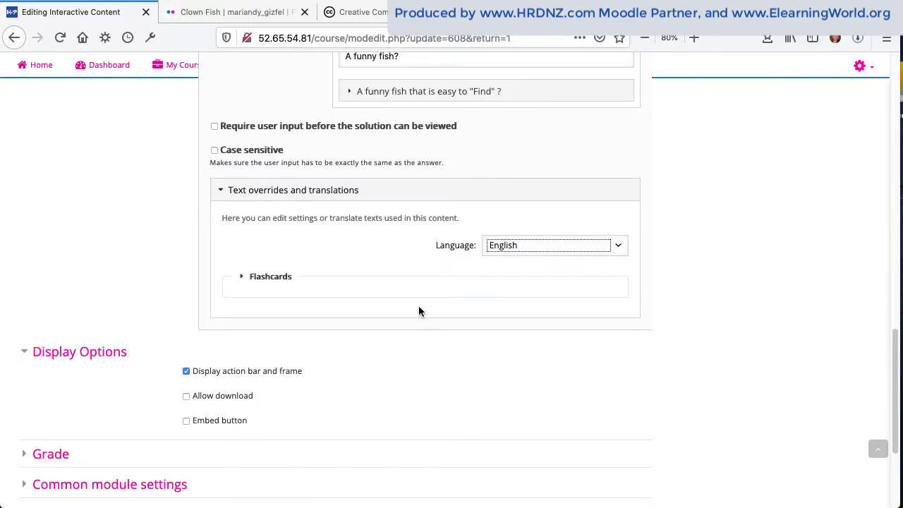
In the Flashcards text overrides, set the next button text to "Forward" and the previous button text to "Go back"
{"action": "left_click", "coordinate": [241, 278]}
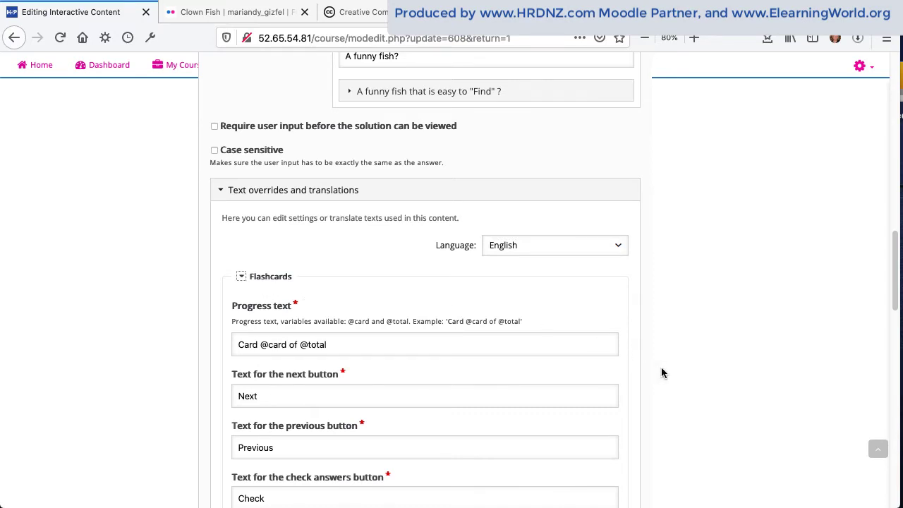
{"action": "scroll", "coordinate": [661, 373], "scroll_direction": "down", "scroll_amount": 5}
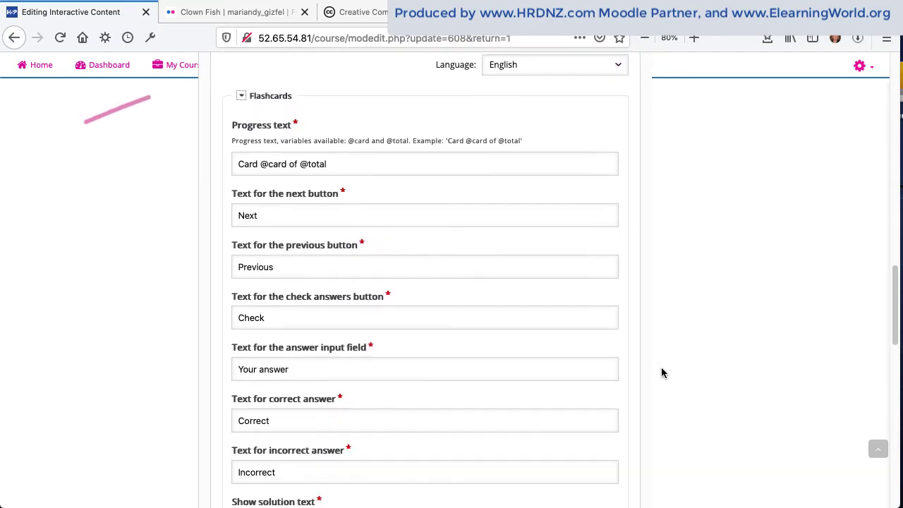
{"action": "scroll", "coordinate": [662, 373], "scroll_direction": "down", "scroll_amount": 1}
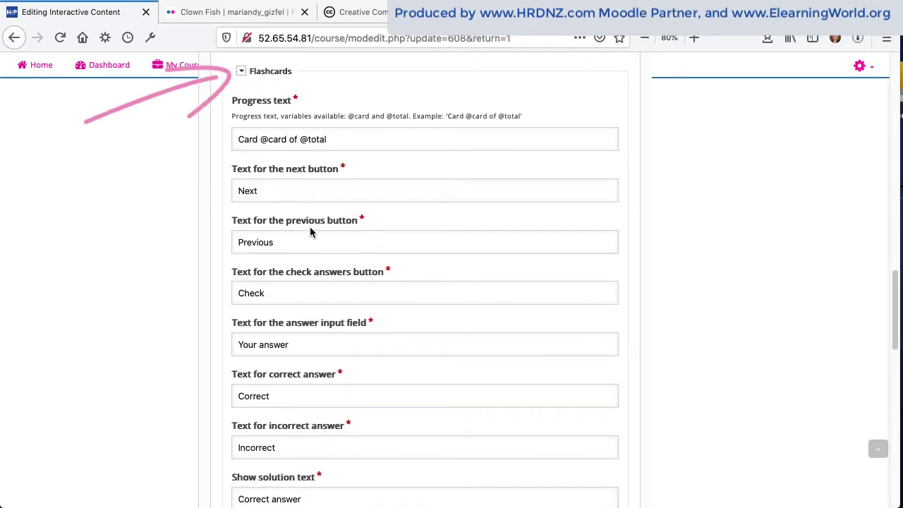
{"action": "left_click", "coordinate": [261, 190]}
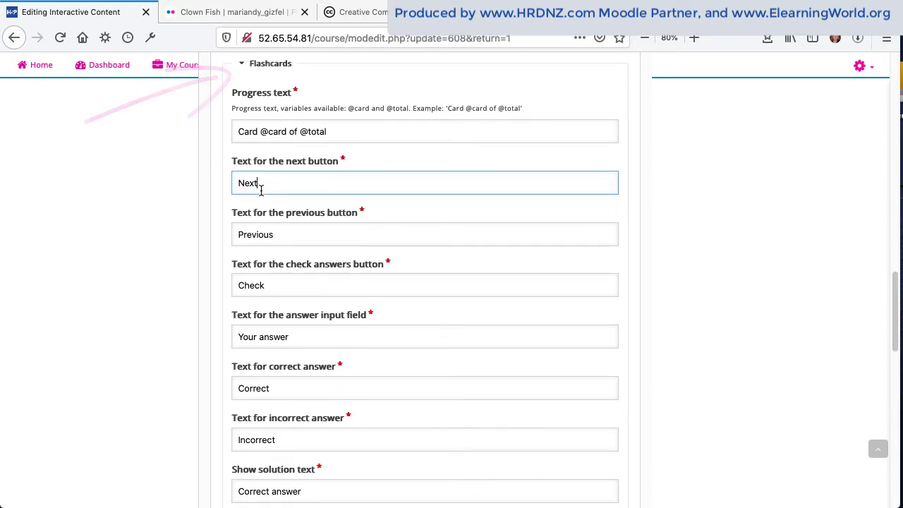
{"action": "left_click_drag", "start_coordinate": [260, 185], "coordinate": [233, 185]}
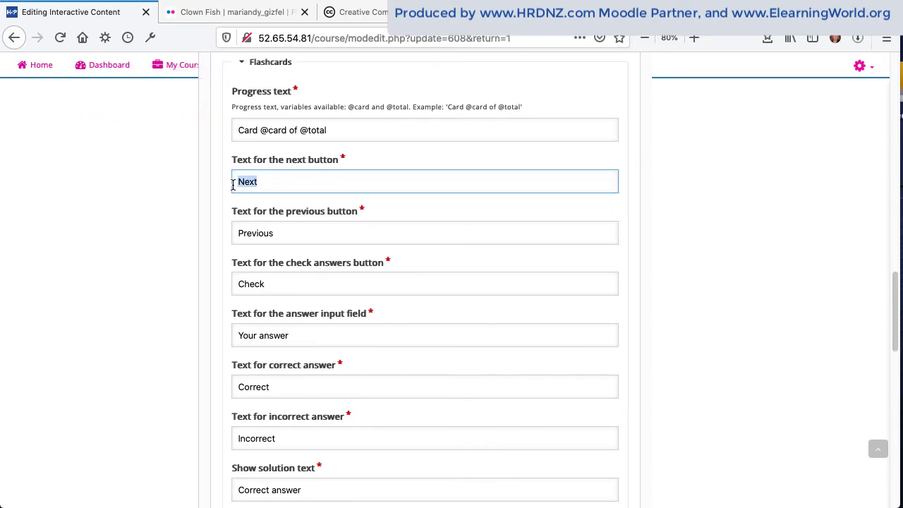
{"action": "type", "text": "Forward"}
{"action": "left_click_drag", "start_coordinate": [279, 234], "coordinate": [242, 233]}
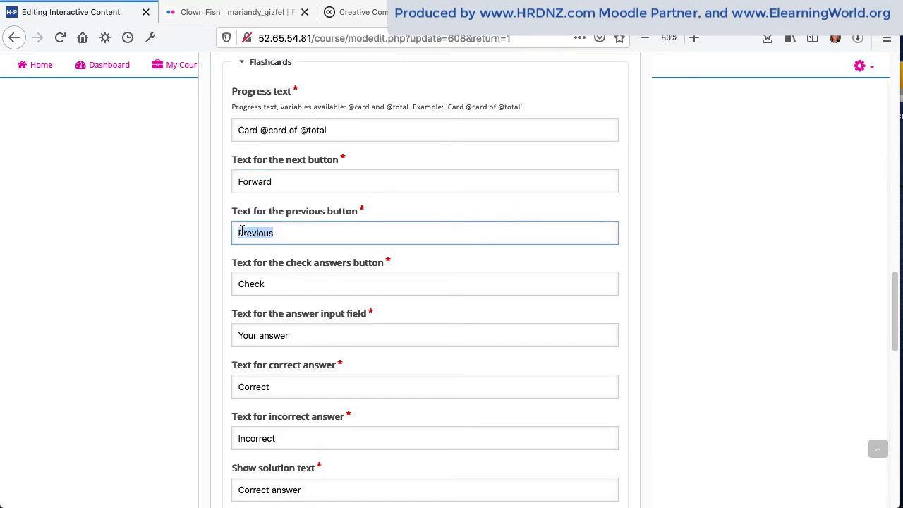
{"action": "type", "text": "Go back"}
Change the text for a correct answer to "That's right"
{"action": "left_click", "coordinate": [278, 284]}
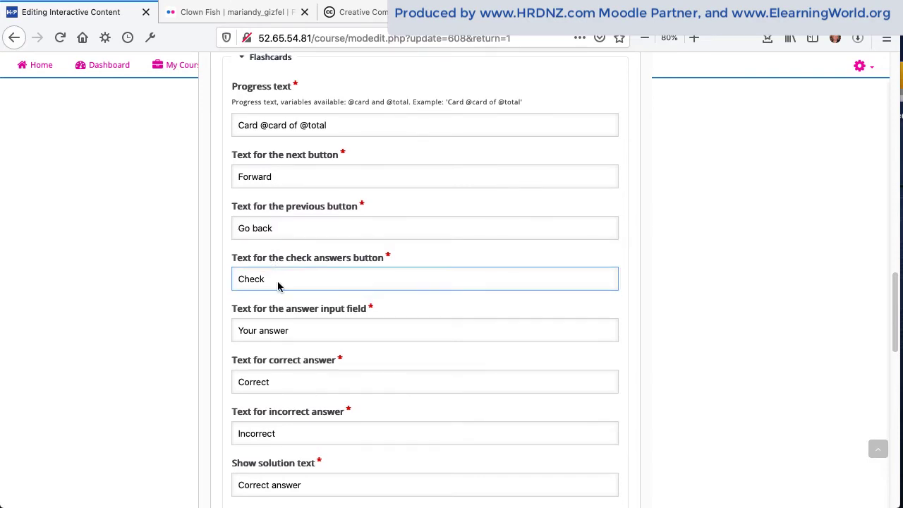
{"action": "scroll", "coordinate": [383, 330], "scroll_direction": "down", "scroll_amount": 2}
{"action": "scroll", "coordinate": [383, 331], "scroll_direction": "down", "scroll_amount": 1}
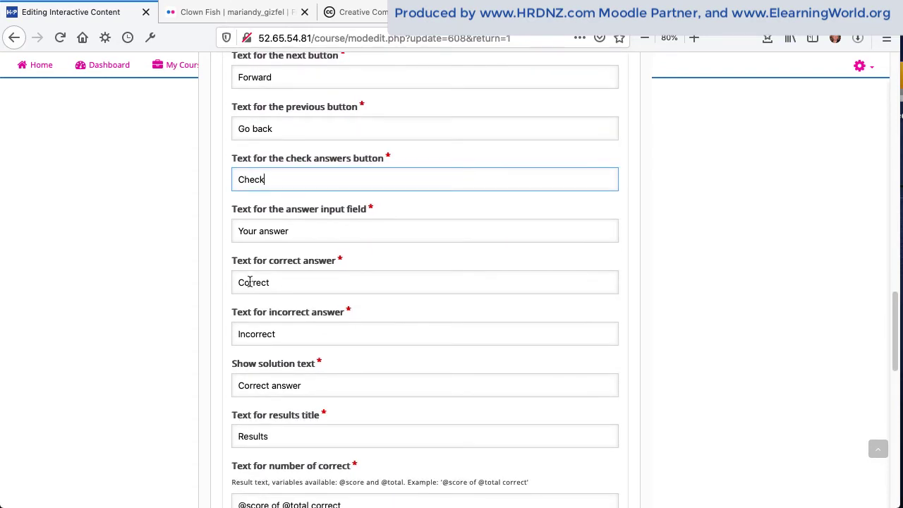
{"action": "left_click", "coordinate": [272, 282]}
{"action": "left_click_drag", "start_coordinate": [272, 282], "coordinate": [233, 282]}
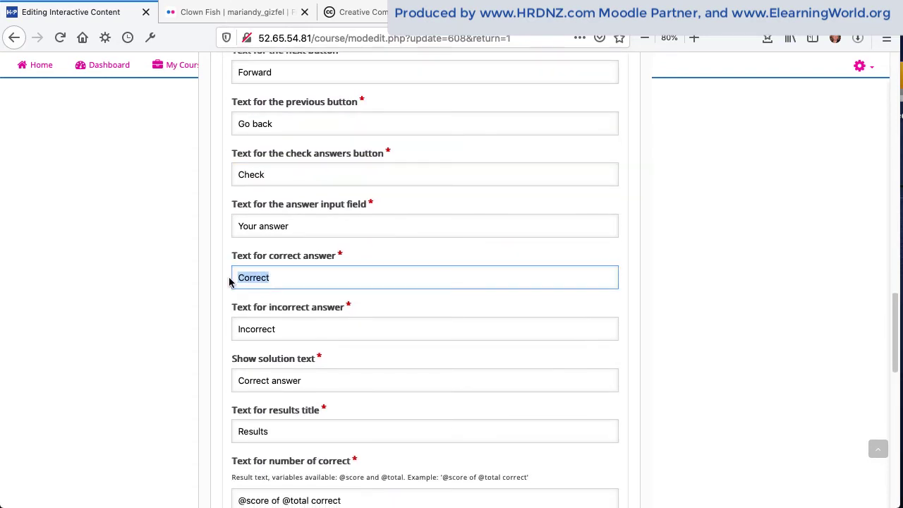
{"action": "type", "text": "That's right"}
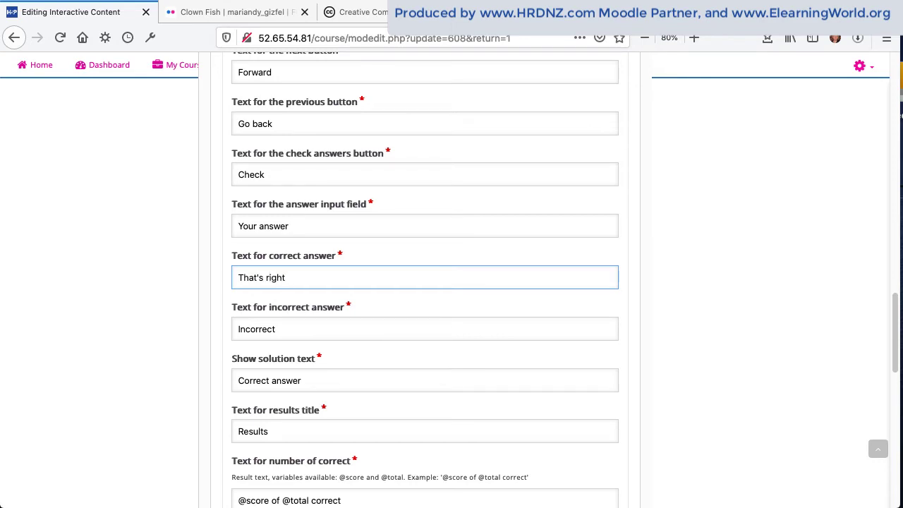
Change the text for an incorrect answer to "Sorry, that's wrong"
{"action": "double_click", "coordinate": [262, 328]}
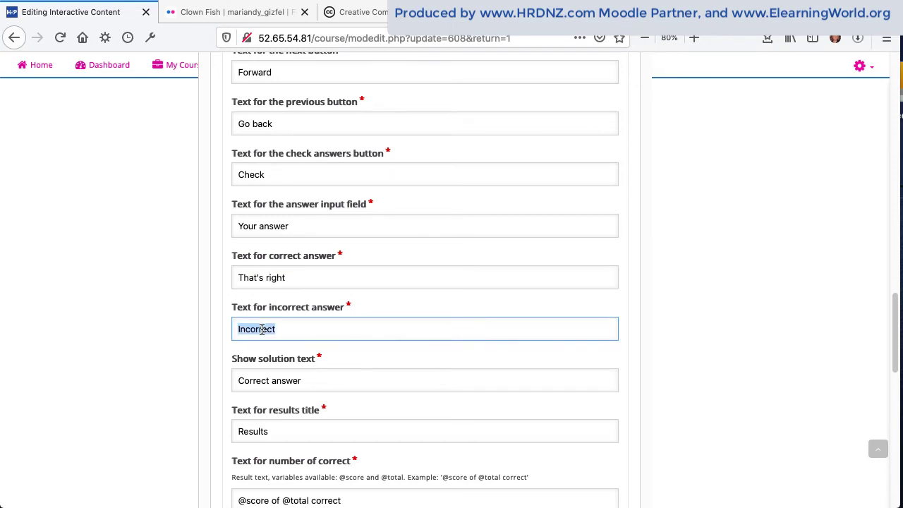
{"action": "type", "text": "Sorry, thaty"}
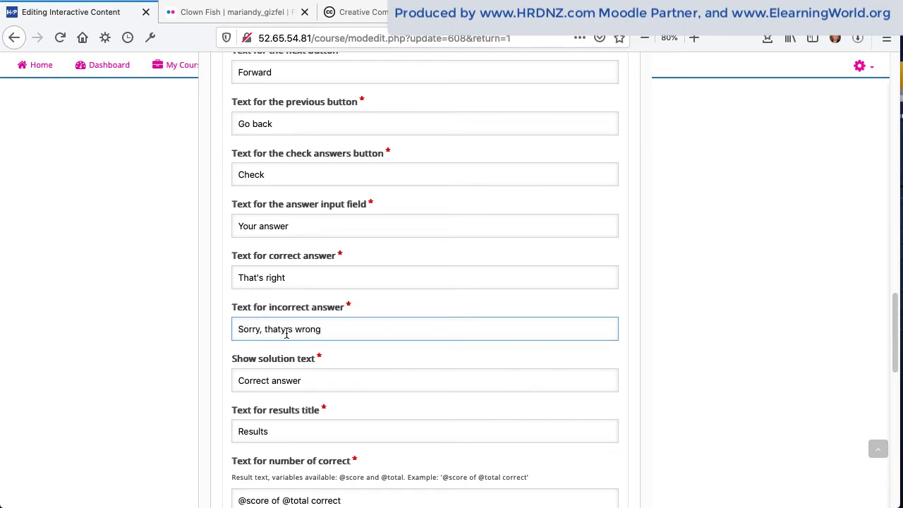
{"action": "type", "text": "s wrong"}
{"action": "left_click", "coordinate": [285, 331]}
{"action": "key", "text": "BackSpace"}
{"action": "type", "text": "'"}
Change the show solution text to "Show the correct answer"
{"action": "scroll", "coordinate": [398, 382], "scroll_direction": "down", "scroll_amount": 2}
{"action": "scroll", "coordinate": [399, 381], "scroll_direction": "down", "scroll_amount": 3}
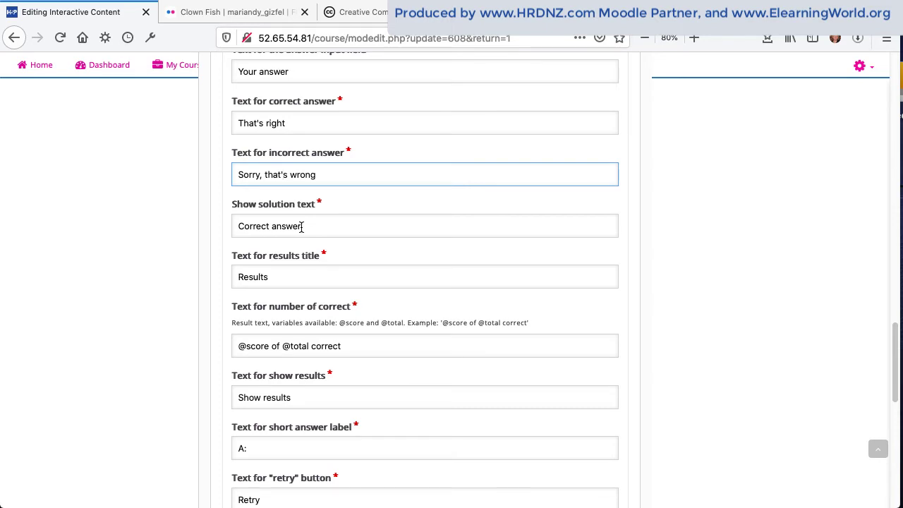
{"action": "left_click", "coordinate": [239, 226]}
{"action": "type", "text": "Show the"}
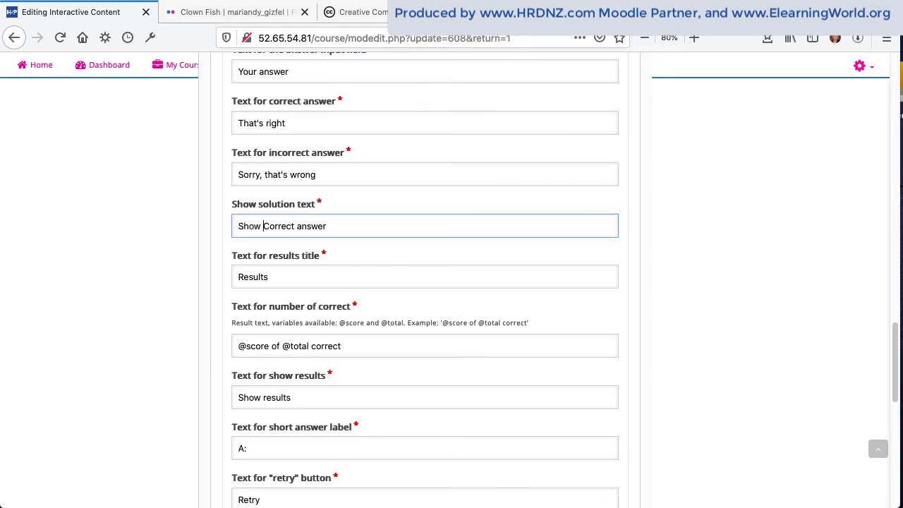
{"action": "key", "text": "Delete"}
{"action": "type", "text": "c"}
Change the text for the retry button to "Try again"
{"action": "scroll", "coordinate": [459, 403], "scroll_direction": "down", "scroll_amount": 3}
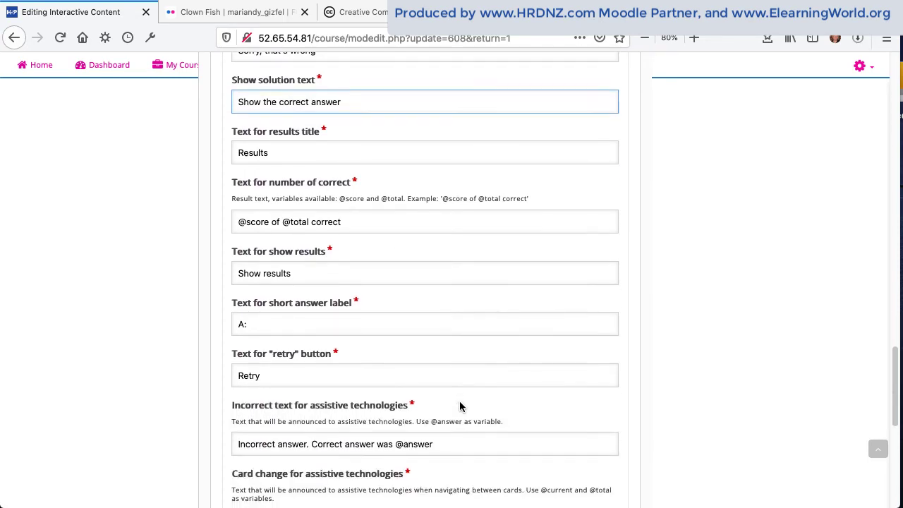
{"action": "left_click", "coordinate": [265, 379]}
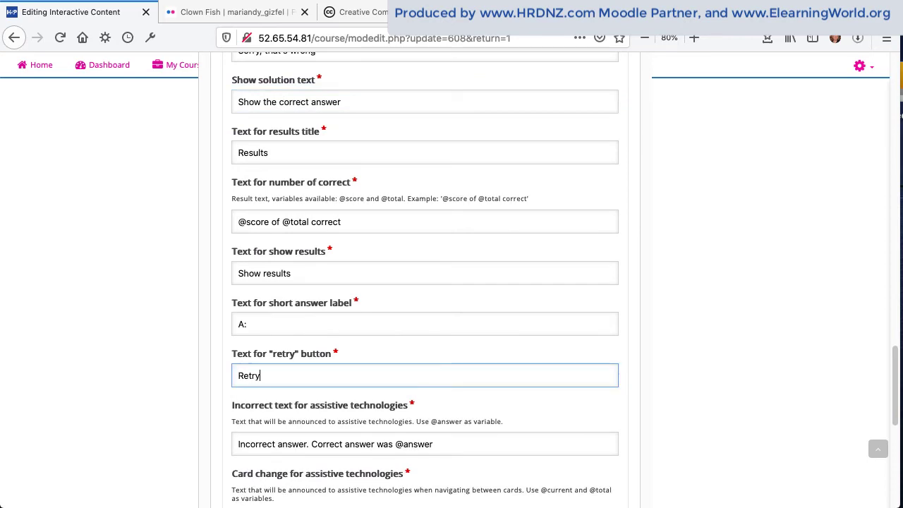
{"action": "key", "text": "BackSpace"}
{"action": "key", "text": "BackSpace"}
{"action": "type", "text": "try again"}
{"action": "left_click", "coordinate": [239, 375]}
{"action": "key", "text": "BackSpace"}
{"action": "type", "text": "T"}
Save the flashcards settings and display the activity
{"action": "scroll", "coordinate": [332, 393], "scroll_direction": "down", "scroll_amount": 5}
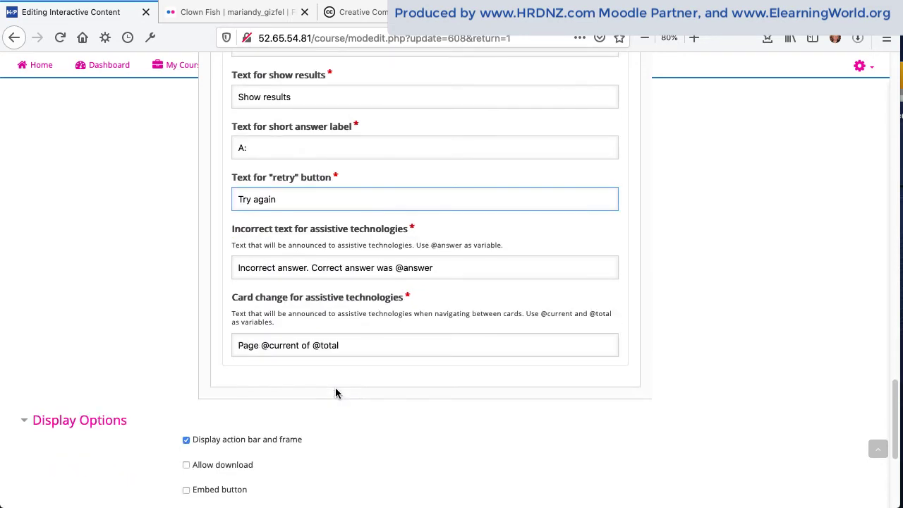
{"action": "scroll", "coordinate": [335, 393], "scroll_direction": "down", "scroll_amount": 5}
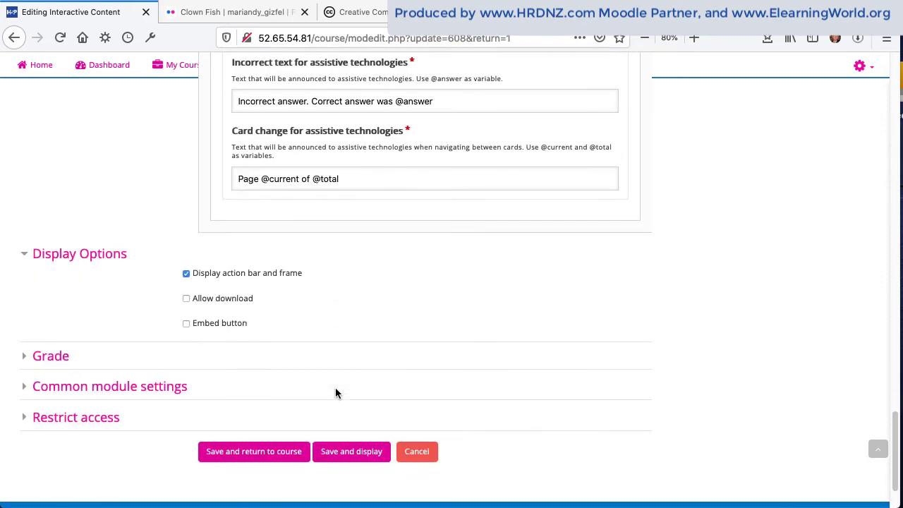
{"action": "left_click", "coordinate": [340, 452]}
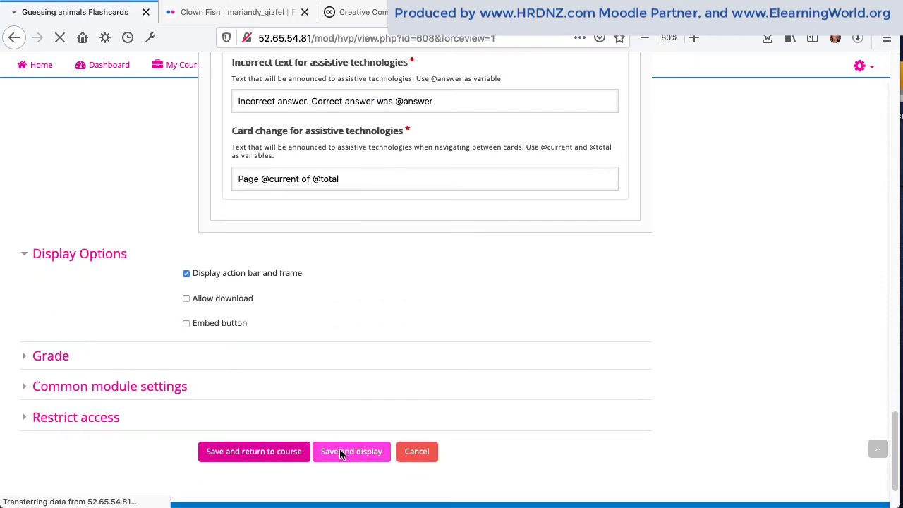
Answer the fish card with "clown" and check the answer
{"action": "scroll", "coordinate": [340, 454], "scroll_direction": "down", "scroll_amount": 6}
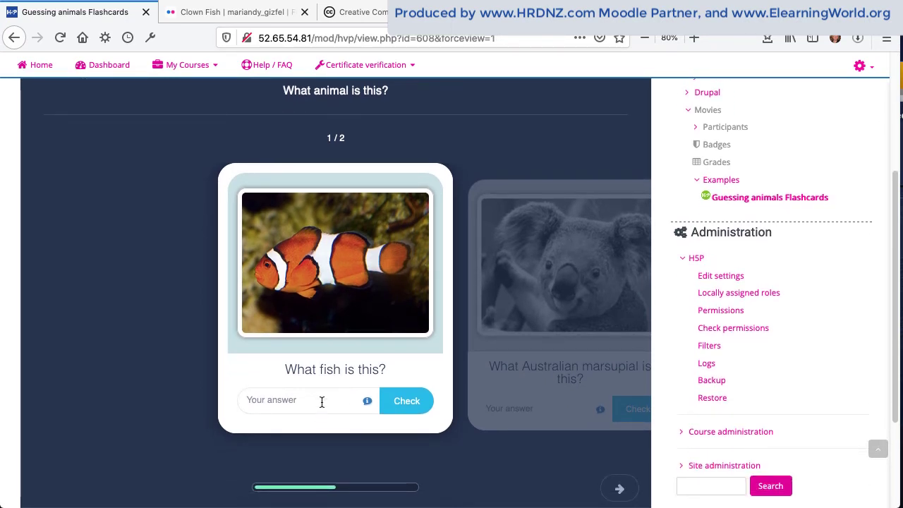
{"action": "left_click", "coordinate": [321, 402]}
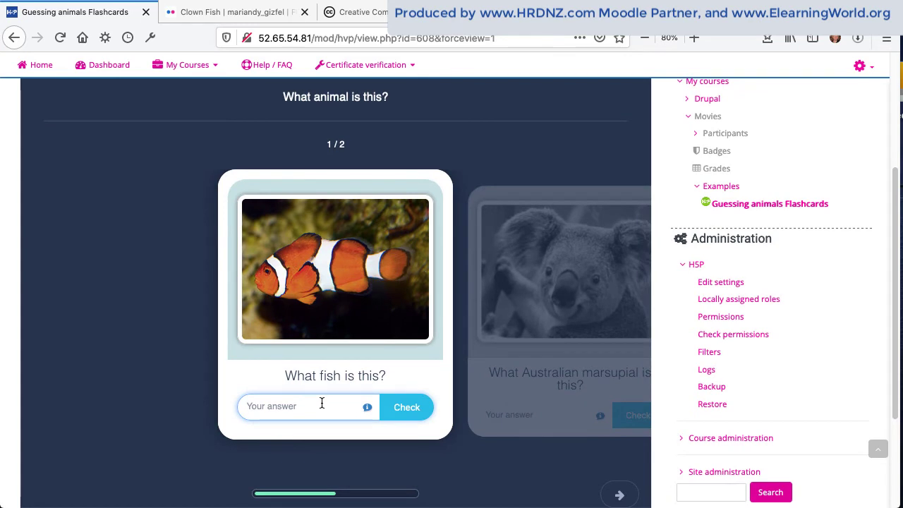
{"action": "type", "text": "clown"}
{"action": "left_click", "coordinate": [403, 409]}
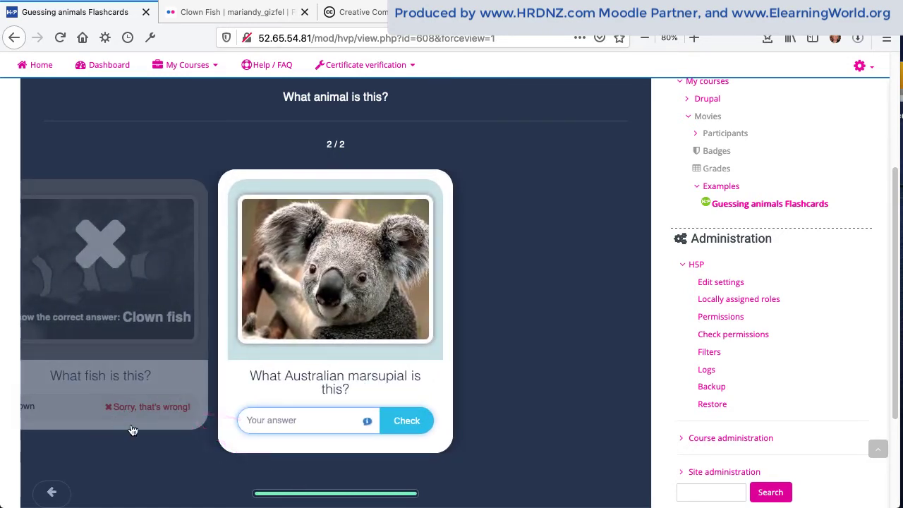
Answer the Australian marsupial card with "koala" and check the answer
{"action": "scroll", "coordinate": [273, 419], "scroll_direction": "up", "scroll_amount": 1}
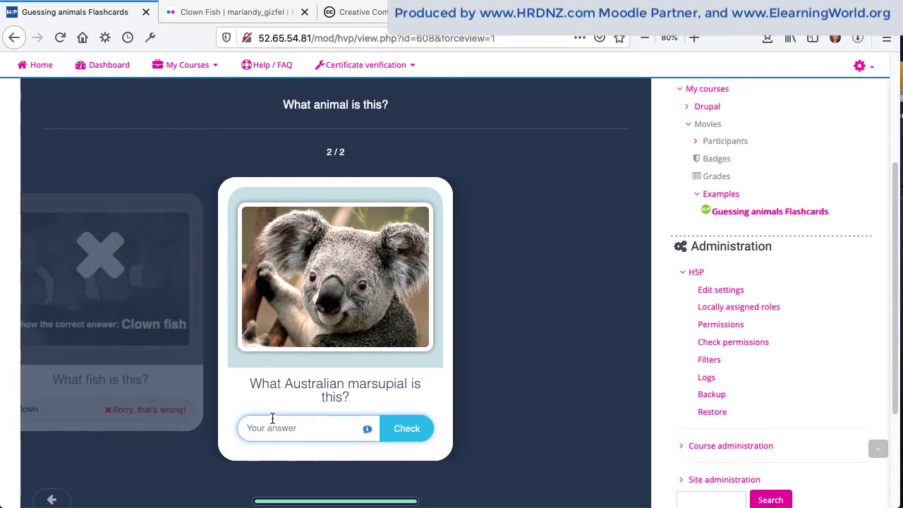
{"action": "type", "text": "ka"}
{"action": "key", "text": "BackSpace"}
{"action": "key", "text": "BackSpace"}
{"action": "type", "text": "ko"}
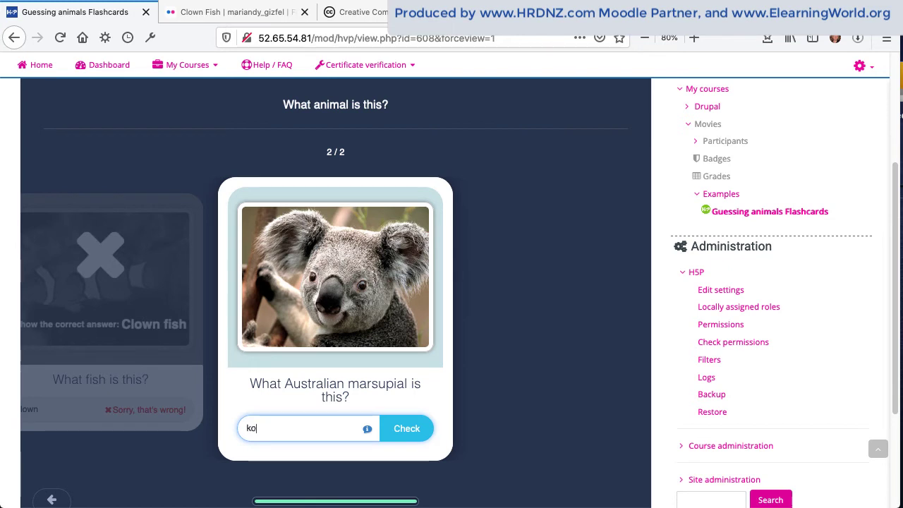
{"action": "type", "text": "ala"}
{"action": "left_click", "coordinate": [409, 429]}
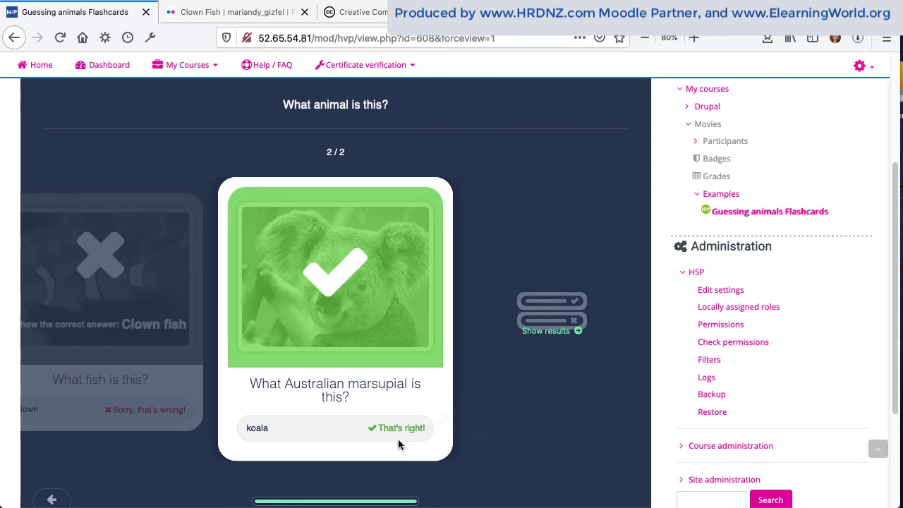
Show the flashcards results and restart the activity with "Try again"
{"action": "left_click", "coordinate": [552, 337]}
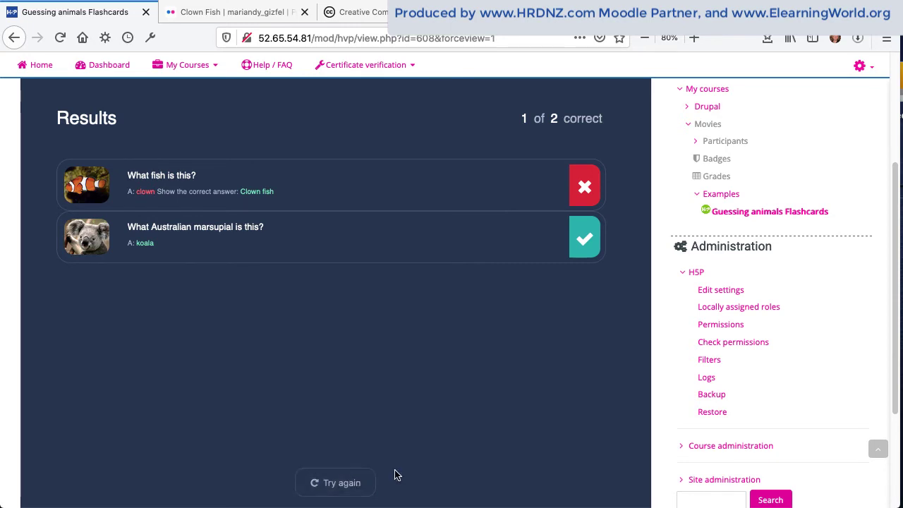
{"action": "left_click", "coordinate": [346, 482]}
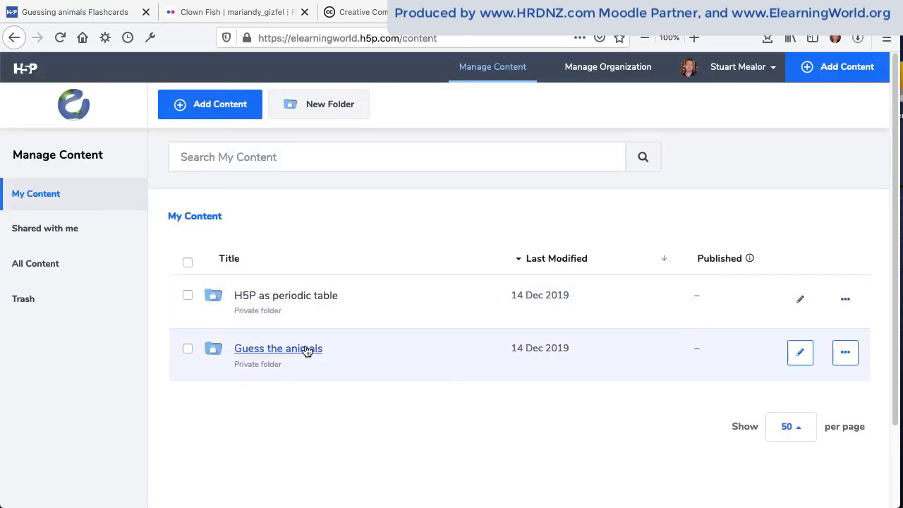
On H5P.com, open the H5P periodic table presentation from the "H5P as periodic table" folder and start editing it
{"action": "left_click", "coordinate": [310, 296]}
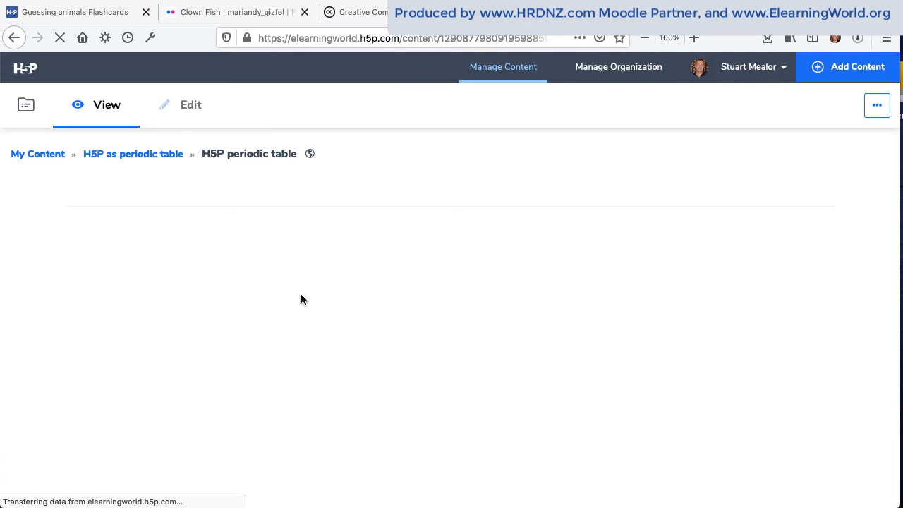
{"action": "scroll", "coordinate": [301, 299], "scroll_direction": "down", "scroll_amount": 5}
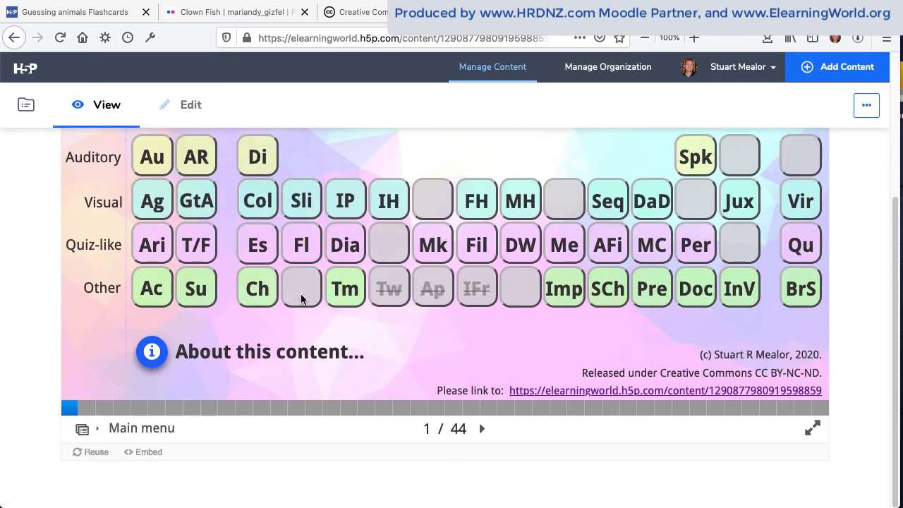
{"action": "left_click", "coordinate": [192, 105]}
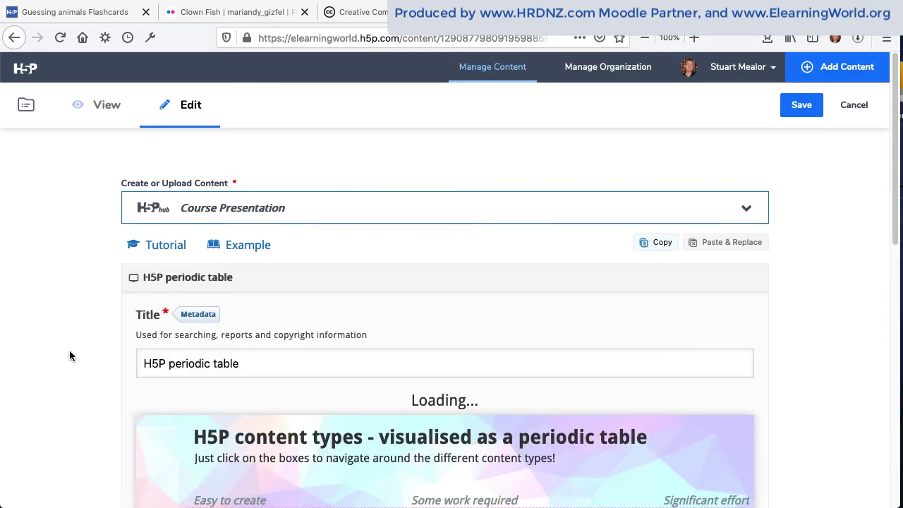
Expand the text overrides and translations down to the Slide texts of the Course Presentation
{"action": "scroll", "coordinate": [90, 349], "scroll_direction": "down", "scroll_amount": 5}
{"action": "scroll", "coordinate": [91, 348], "scroll_direction": "down", "scroll_amount": 10}
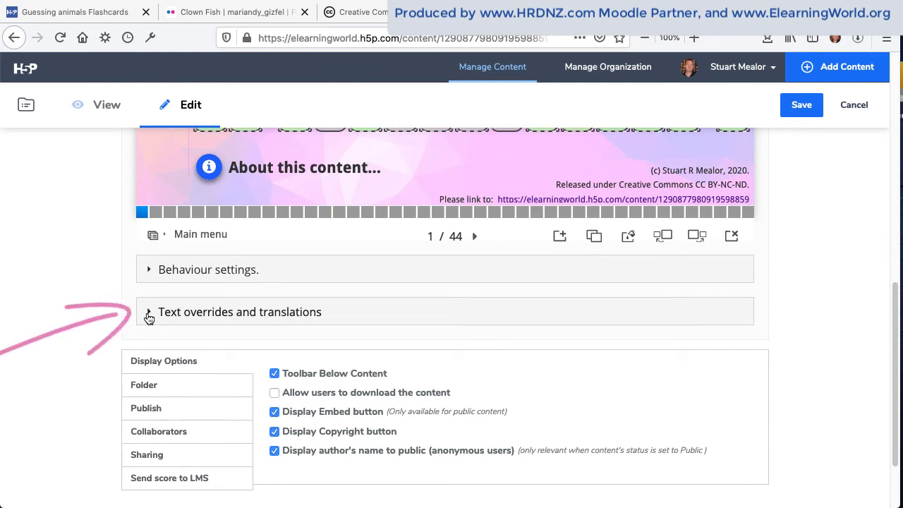
{"action": "left_click", "coordinate": [149, 314]}
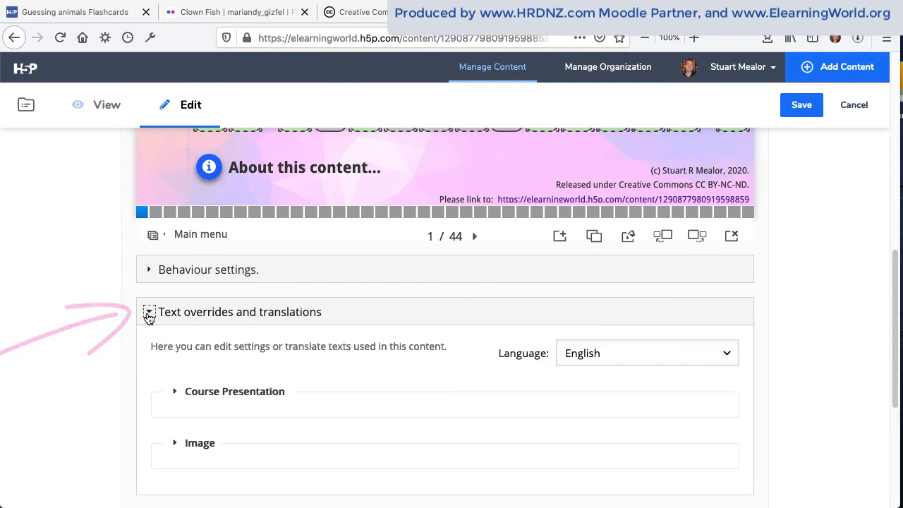
{"action": "left_click", "coordinate": [175, 393]}
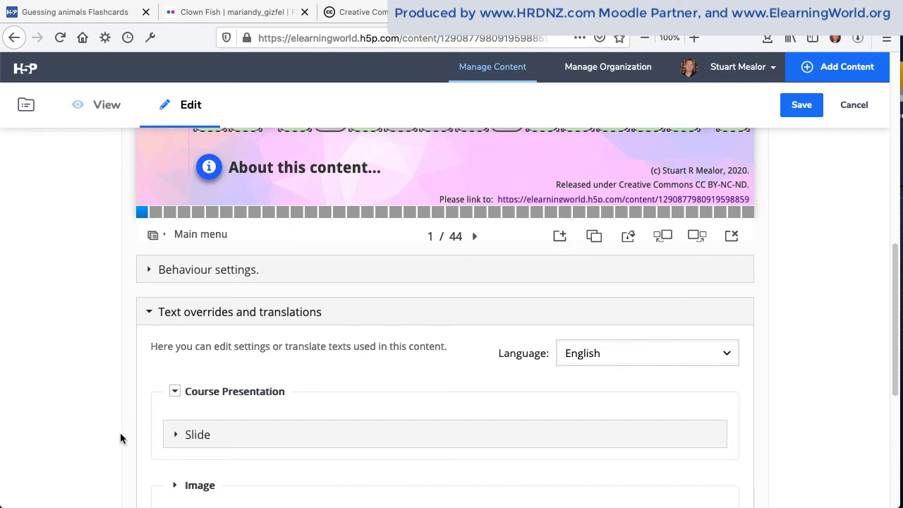
{"action": "scroll", "coordinate": [121, 434], "scroll_direction": "down", "scroll_amount": 3}
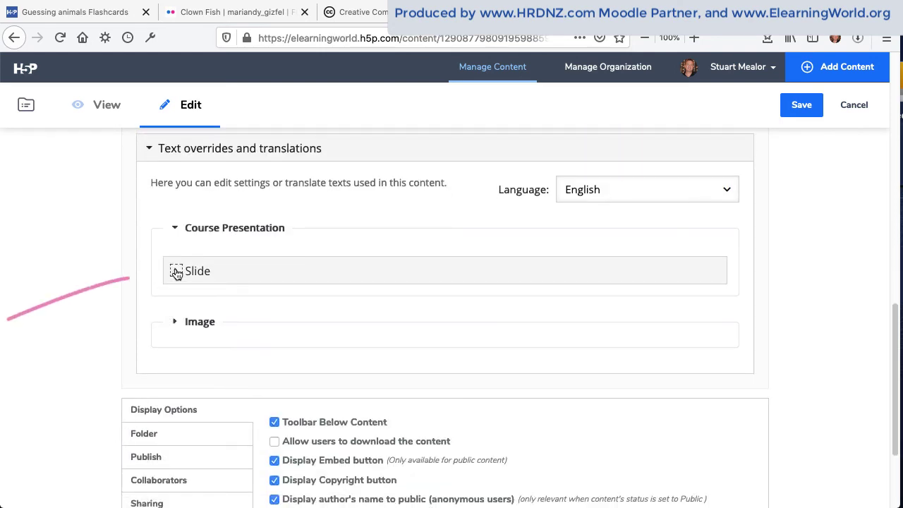
{"action": "left_click", "coordinate": [176, 272]}
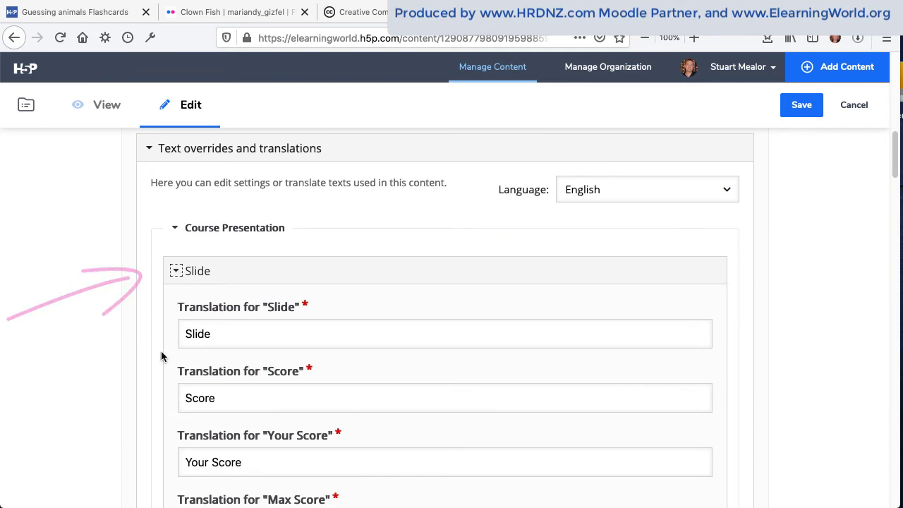
Change the title for the show solutions button to "Show me the answers"
{"action": "scroll", "coordinate": [161, 355], "scroll_direction": "down", "scroll_amount": 2}
{"action": "scroll", "coordinate": [161, 352], "scroll_direction": "down", "scroll_amount": 4}
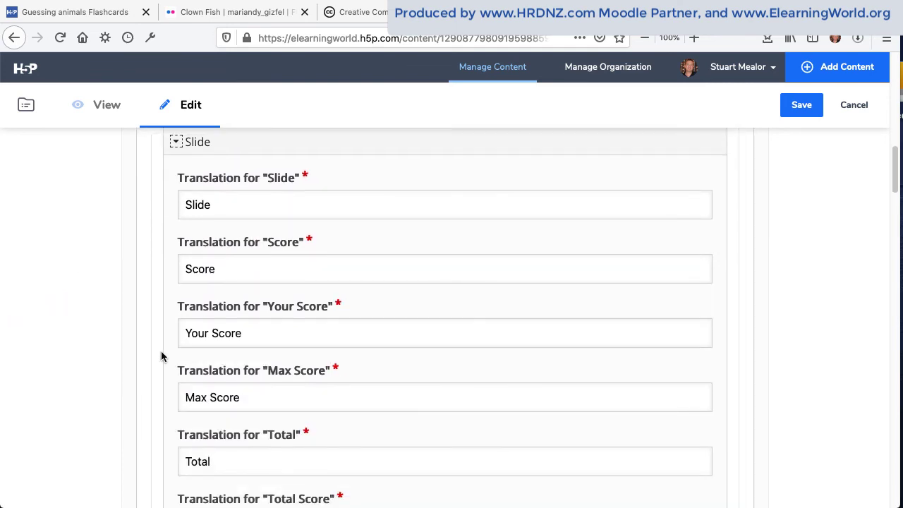
{"action": "scroll", "coordinate": [161, 356], "scroll_direction": "down", "scroll_amount": 2}
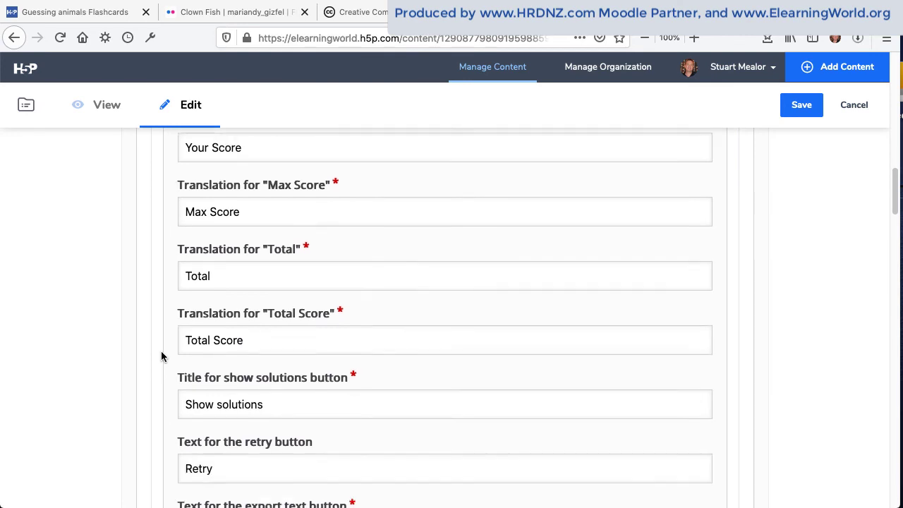
{"action": "left_click", "coordinate": [281, 357]}
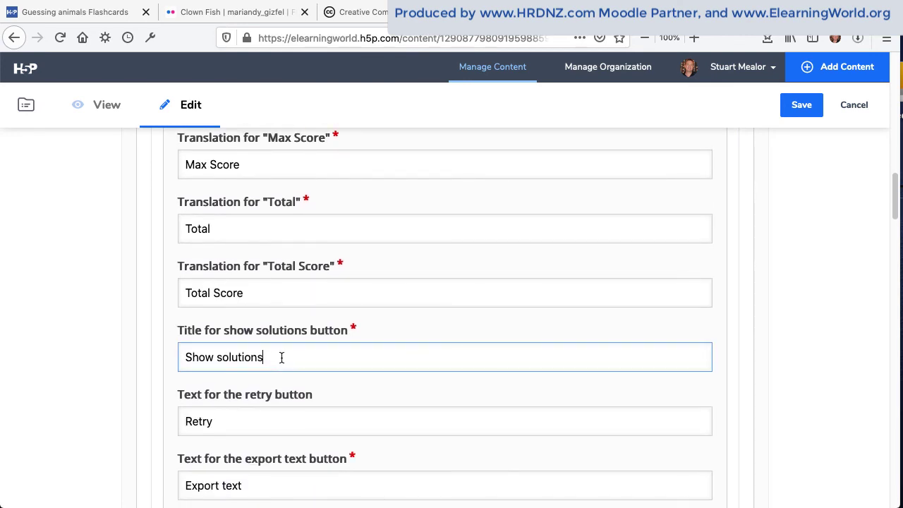
{"action": "double_click", "coordinate": [239, 356]}
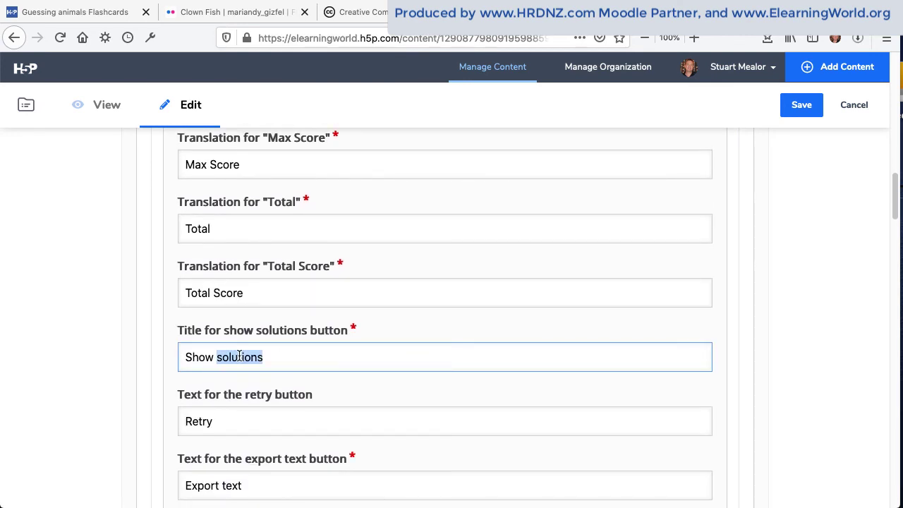
{"action": "type", "text": "me "}
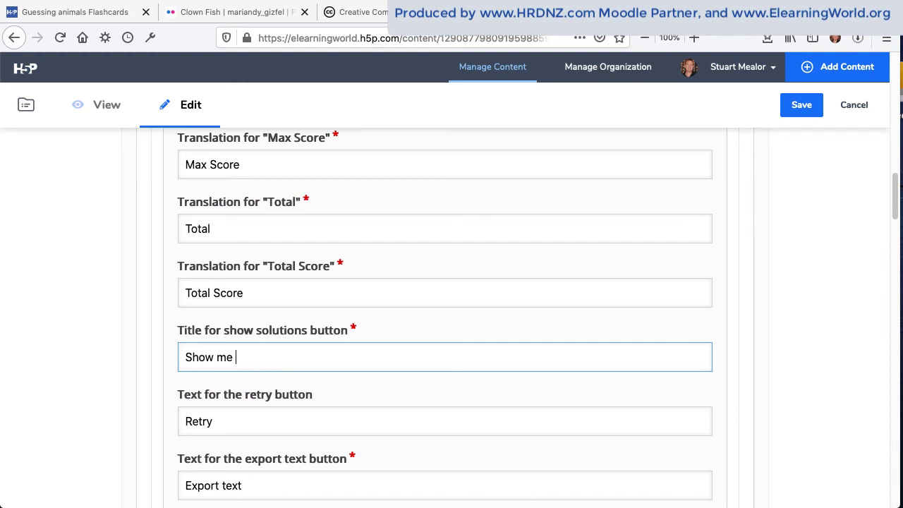
{"action": "type", "text": "the answers"}
Shorten the hide sidebar navigation menu button title to "Hide sidebar navigation"
{"action": "scroll", "coordinate": [247, 425], "scroll_direction": "down", "scroll_amount": 3}
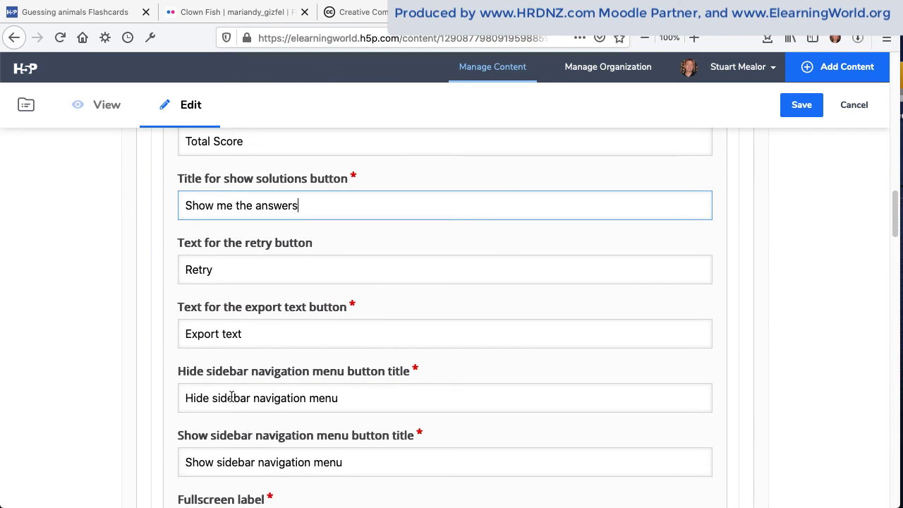
{"action": "double_click", "coordinate": [324, 399]}
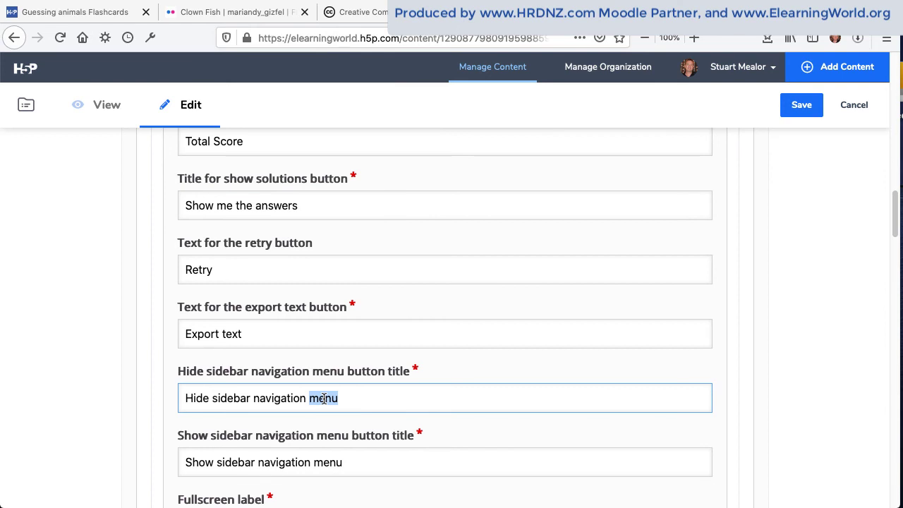
{"action": "key", "text": "BackSpace"}
Change the fullscreen label to "Go Fullscreen" and the exit fullscreen label to "Leave fullscreen"
{"action": "scroll", "coordinate": [302, 398], "scroll_direction": "down", "scroll_amount": 5}
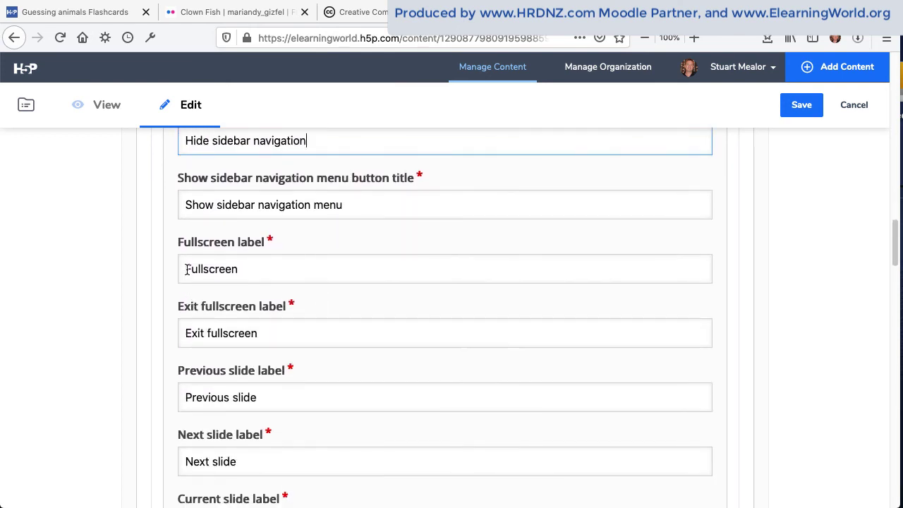
{"action": "left_click", "coordinate": [185, 280]}
{"action": "type", "text": "Go"}
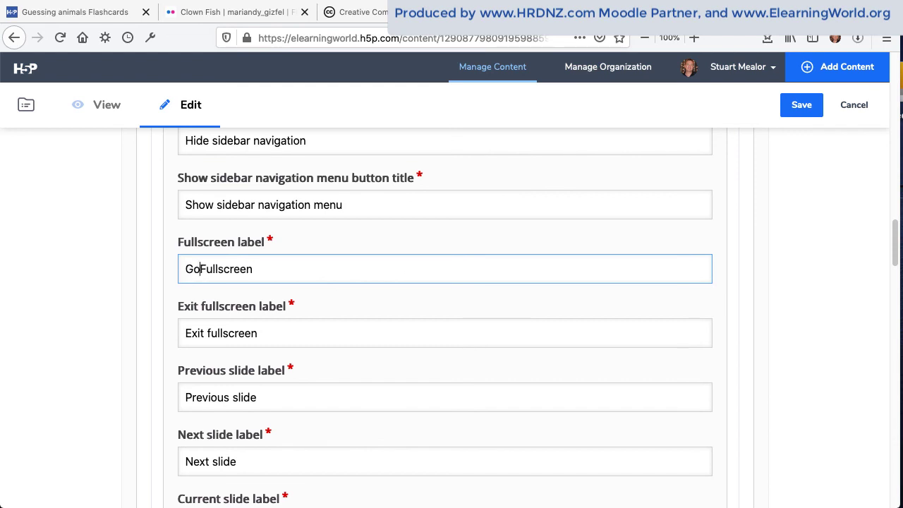
{"action": "double_click", "coordinate": [206, 332]}
{"action": "type", "text": "Leav"}
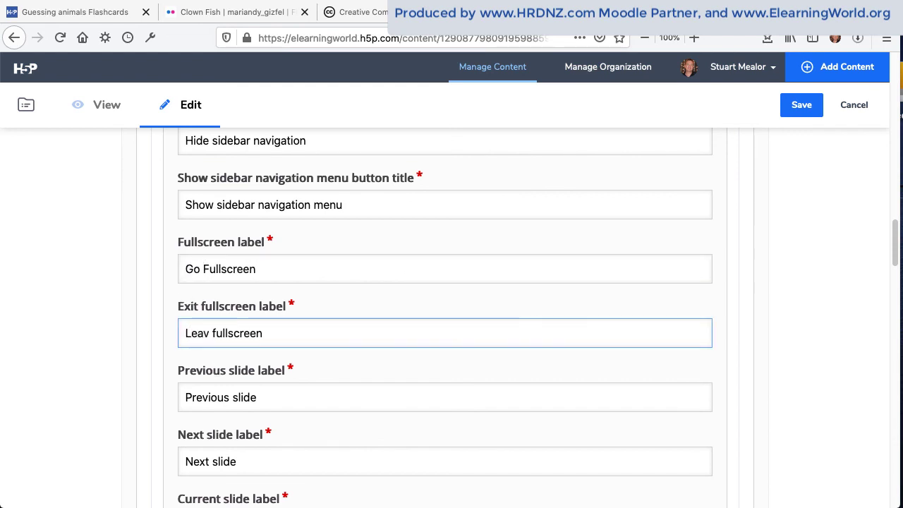
{"action": "type", "text": "e"}
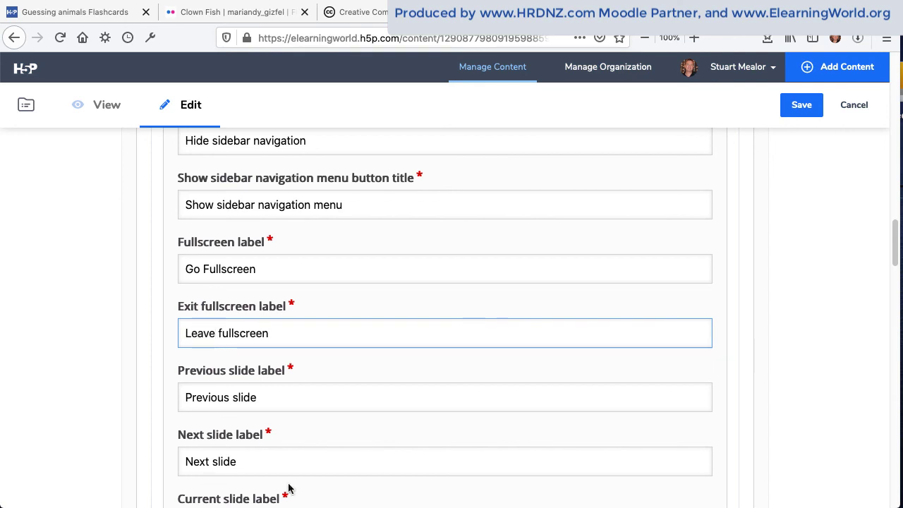
Save the edited H5P periodic table presentation
{"action": "scroll", "coordinate": [289, 486], "scroll_direction": "down", "scroll_amount": 3}
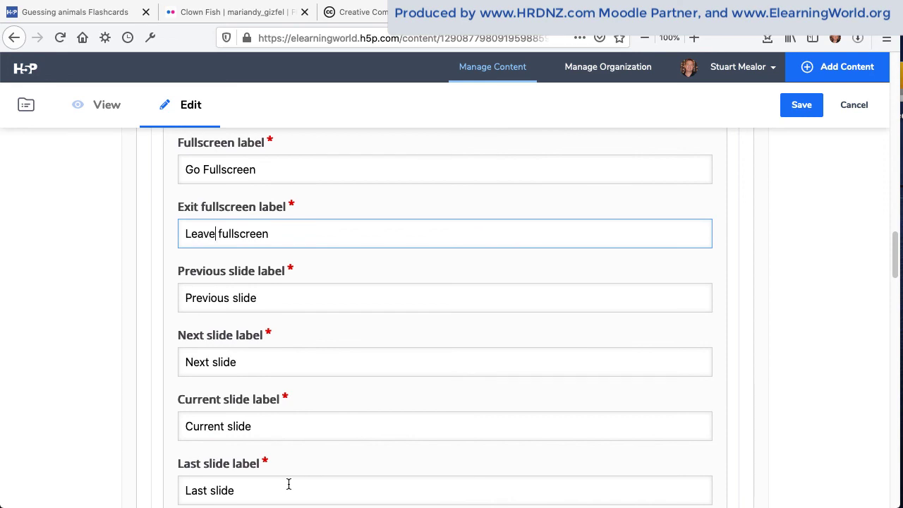
{"action": "left_click", "coordinate": [799, 106]}
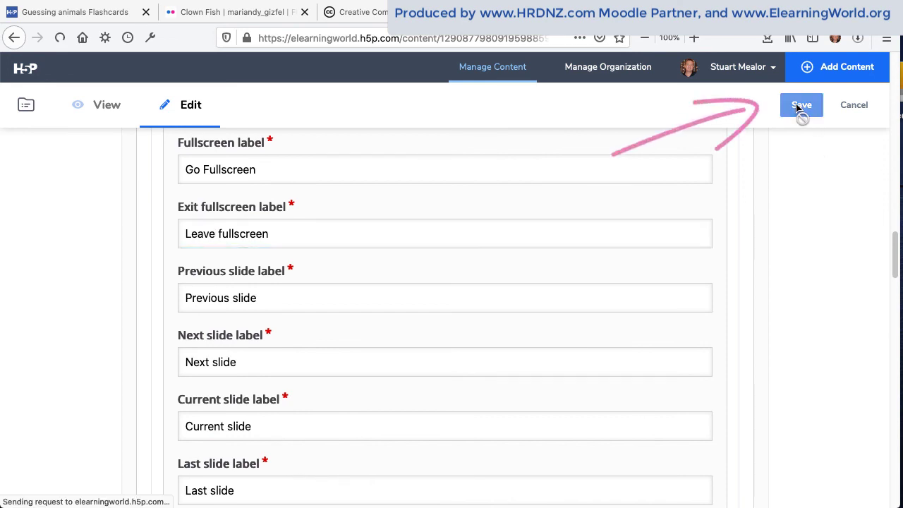